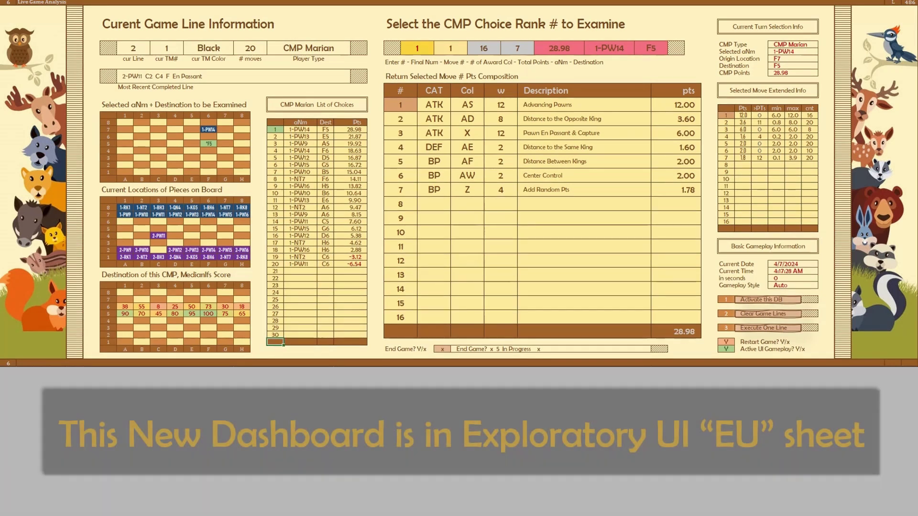
# - Show the points breakdowns for CMP choice ranks 2 and 3 from the dropdown
pyautogui.click(438, 47)
pyautogui.click(416, 57)
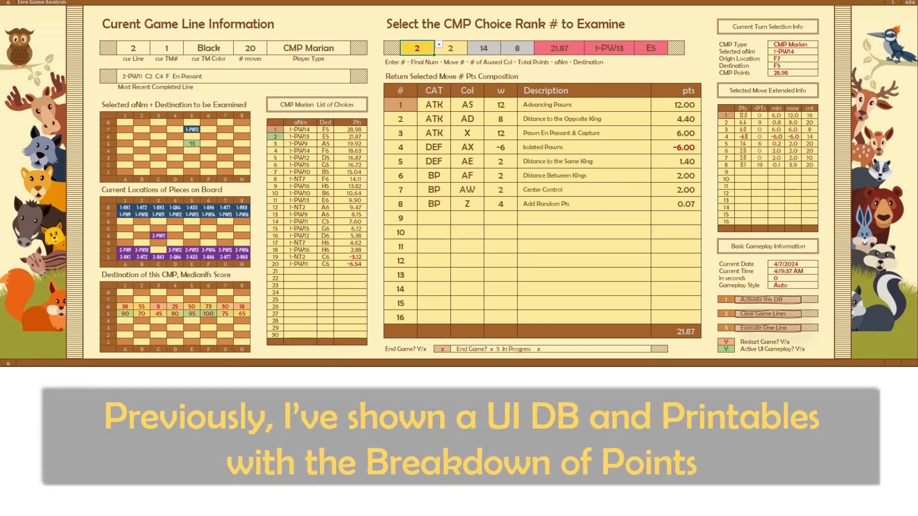
pyautogui.click(438, 46)
pyautogui.click(416, 68)
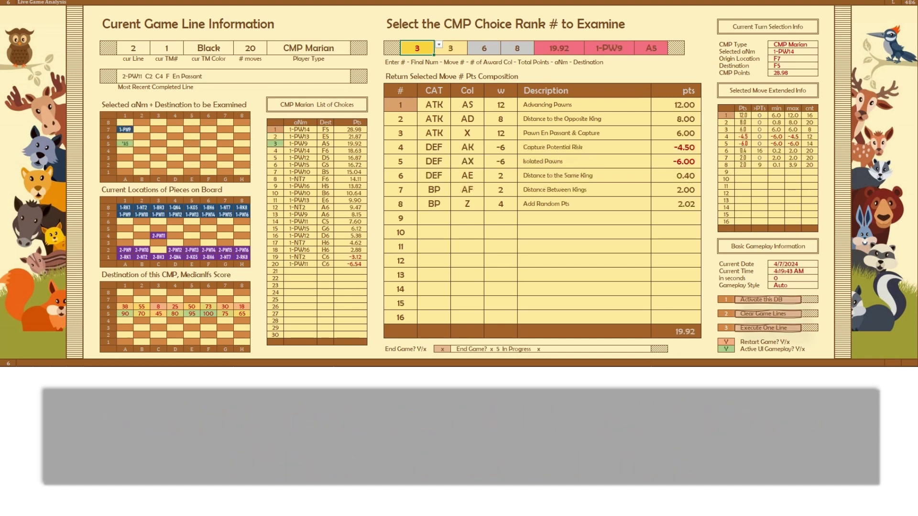
# - Select ranks 4 and then 5, showing 1-PW12 to D5 totalling 16.87
pyautogui.click(438, 46)
pyautogui.click(416, 58)
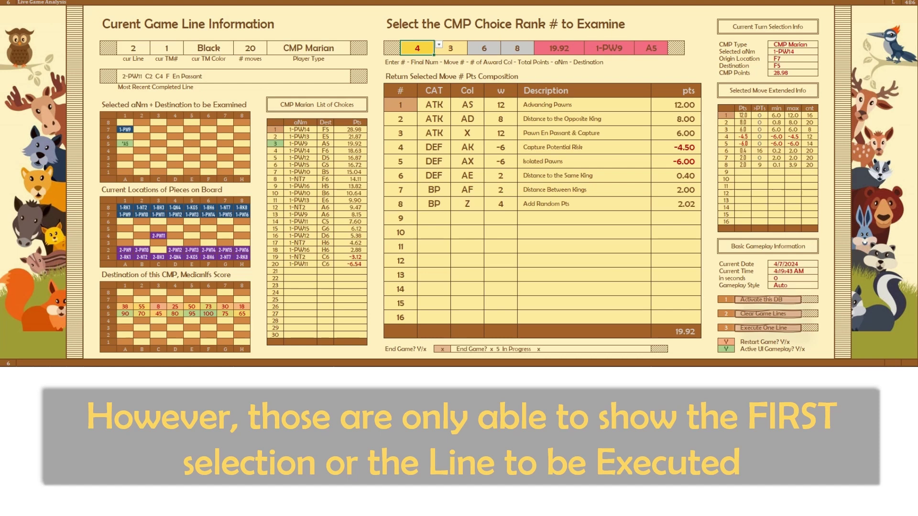
pyautogui.click(438, 45)
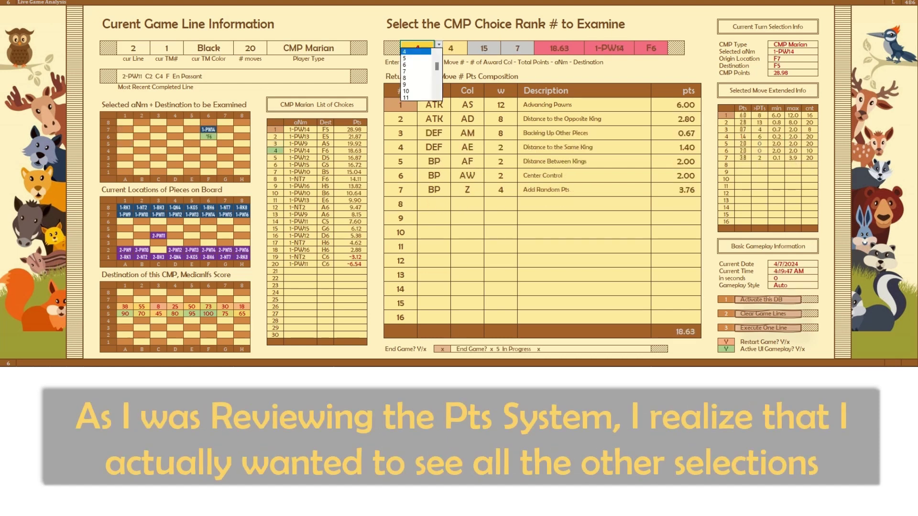
pyautogui.click(412, 58)
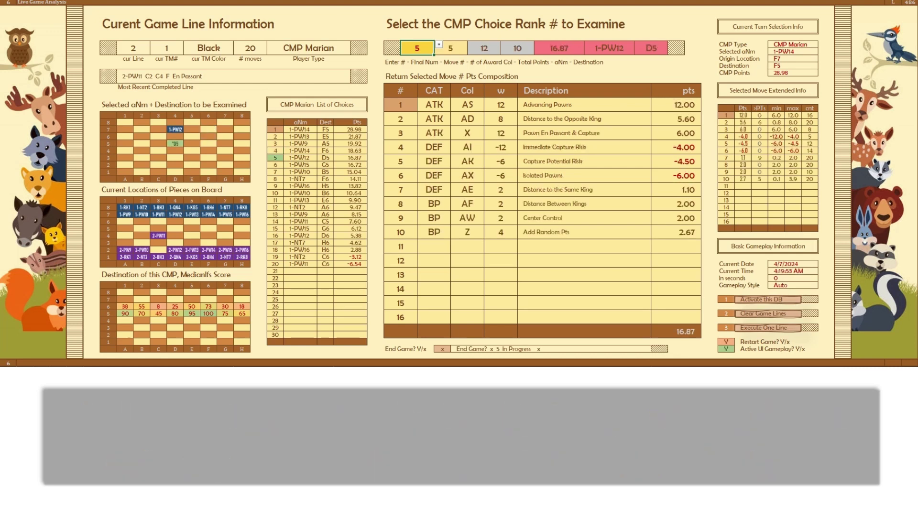
# - Display the breakdowns for CMP choice ranks 6, 7 and 8 in turn
pyautogui.click(438, 45)
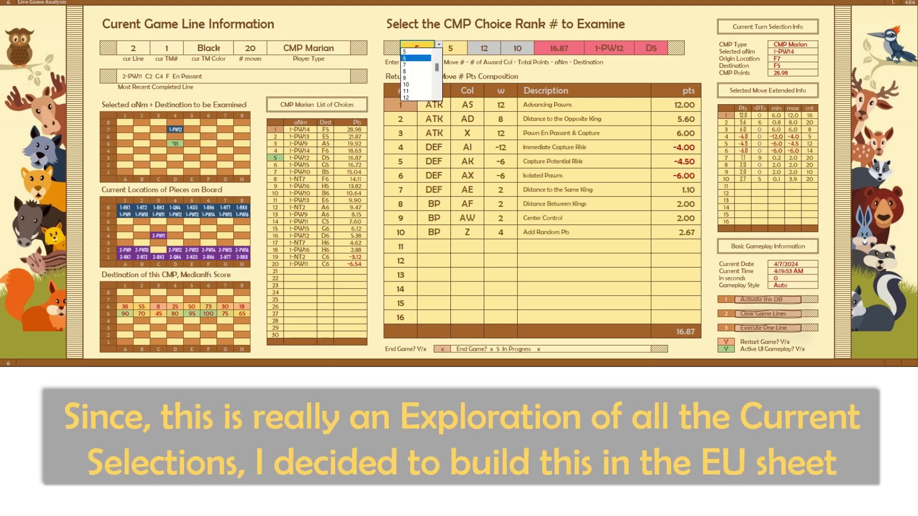
pyautogui.click(416, 58)
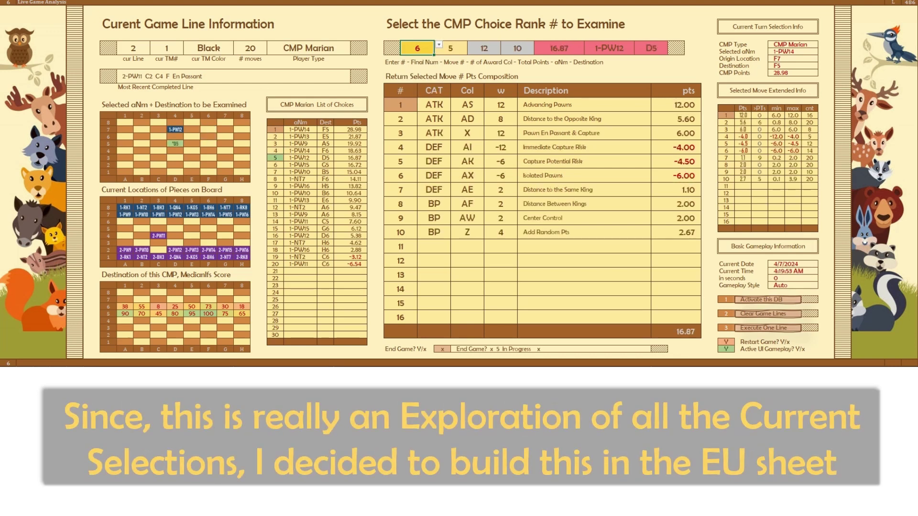
pyautogui.click(438, 45)
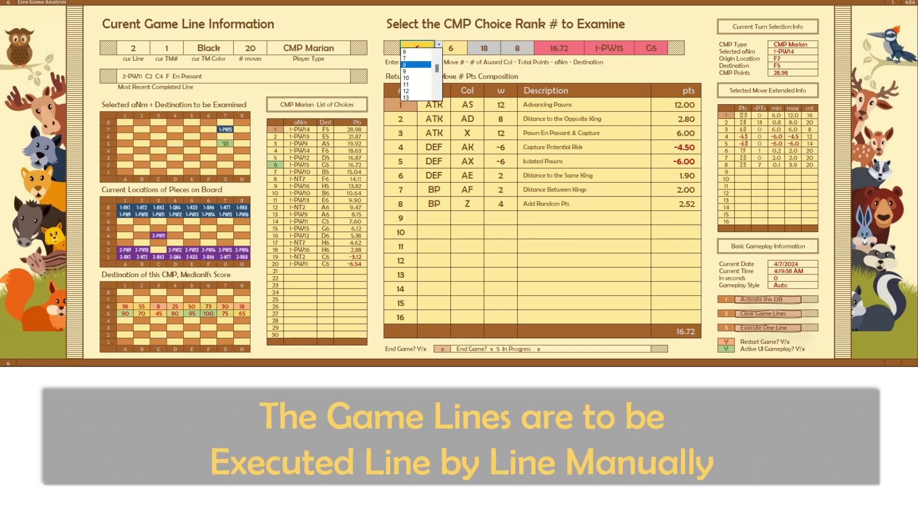
pyautogui.click(416, 58)
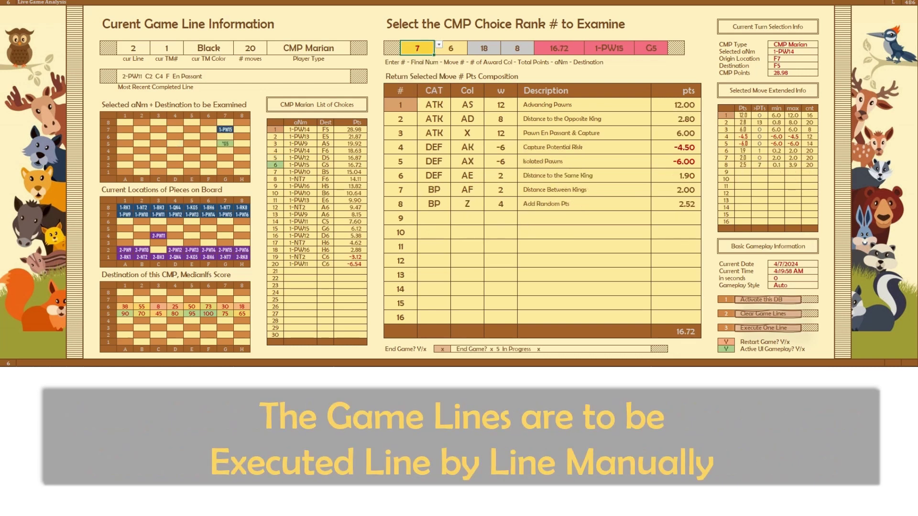
pyautogui.click(438, 45)
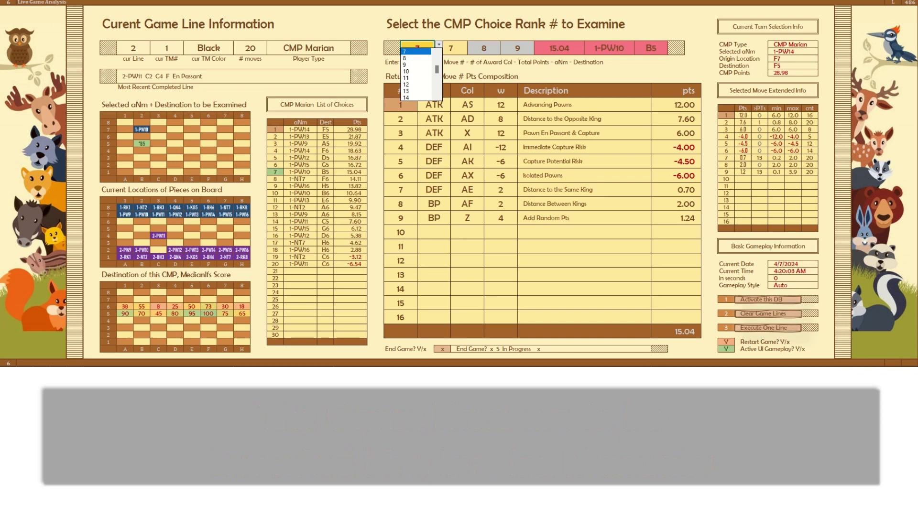
pyautogui.click(416, 65)
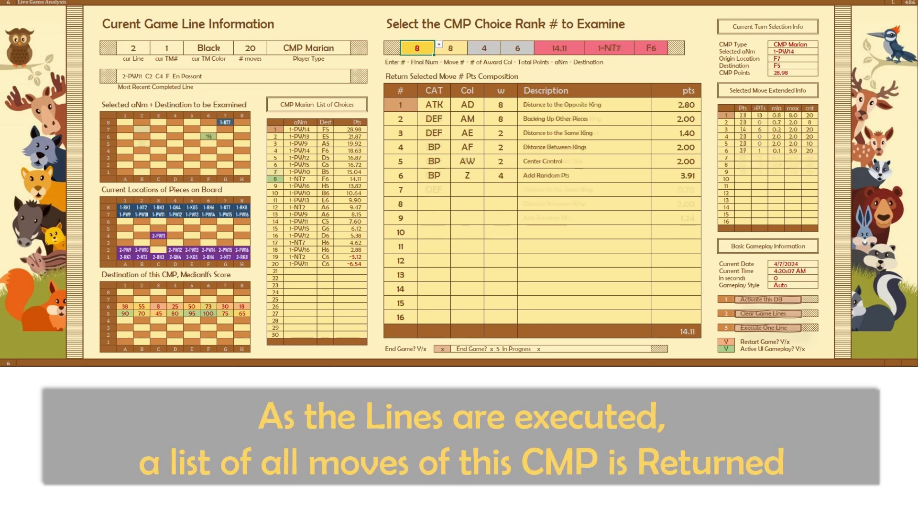
# - Step through ranks 9, 10 and 11, ending on 1-PW13 to E6 (9.90)
pyautogui.click(438, 45)
pyautogui.click(416, 71)
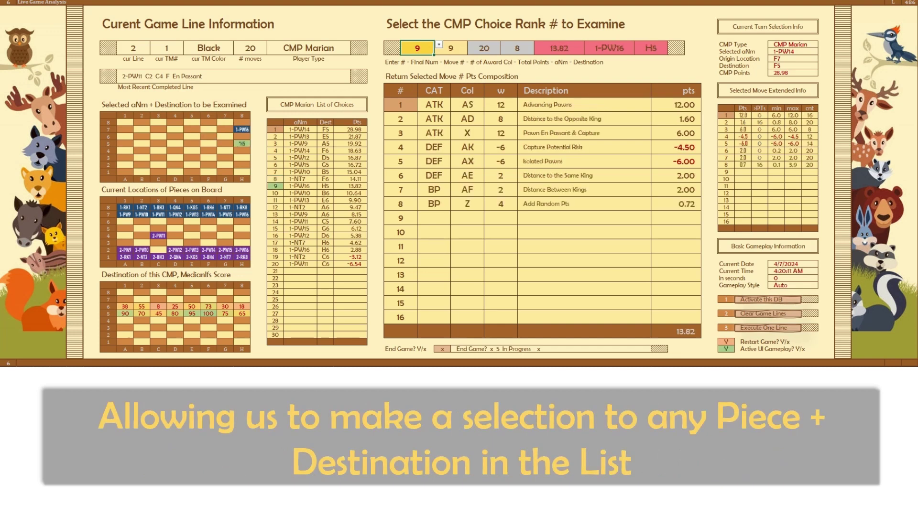
pyautogui.click(438, 46)
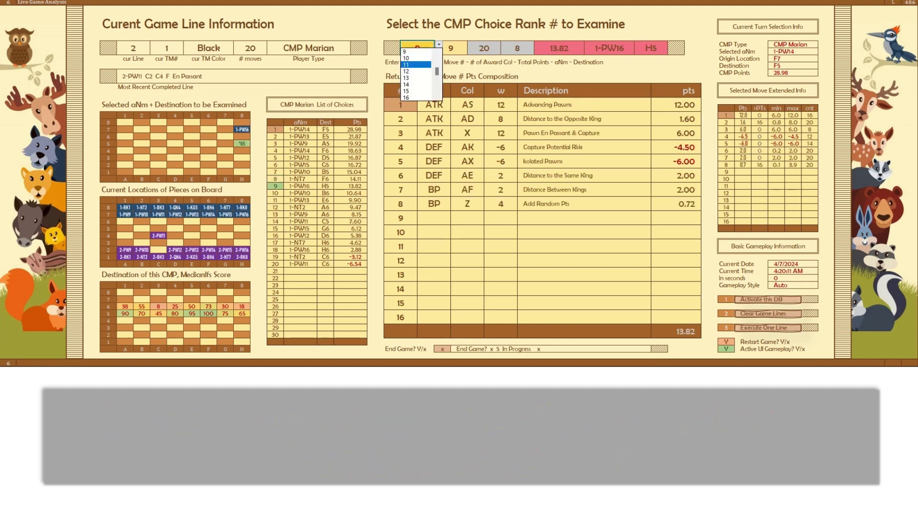
pyautogui.click(416, 79)
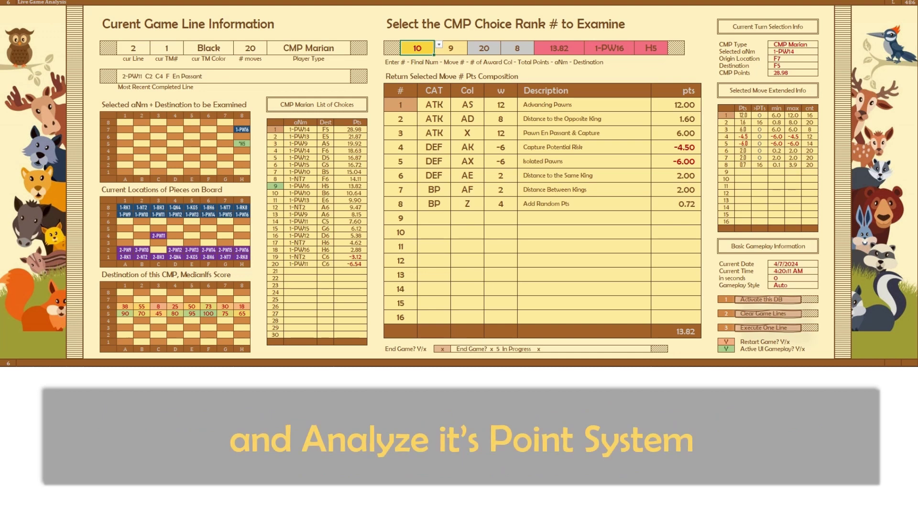
pyautogui.click(438, 45)
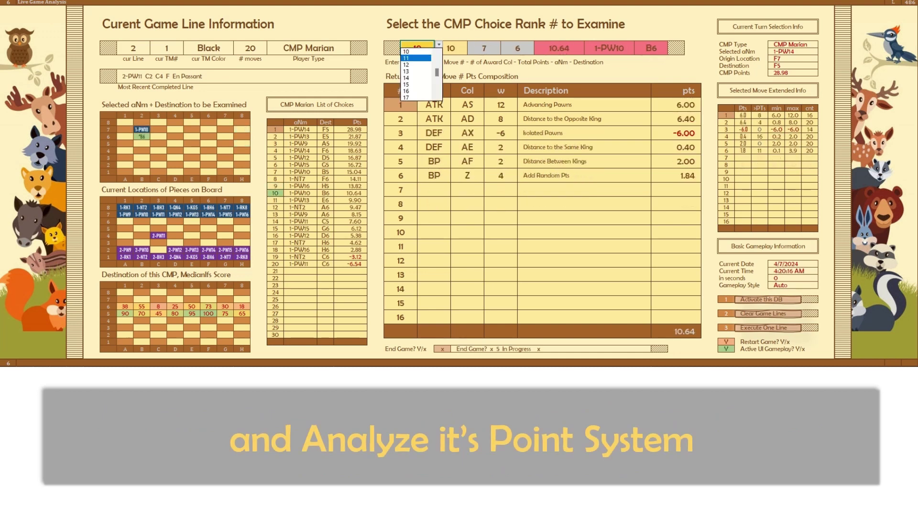
pyautogui.click(416, 57)
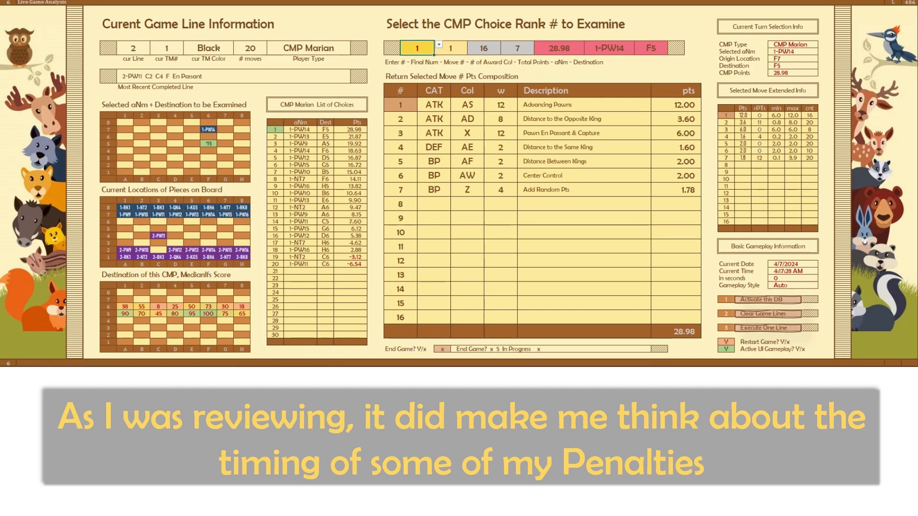
pyautogui.write('2')
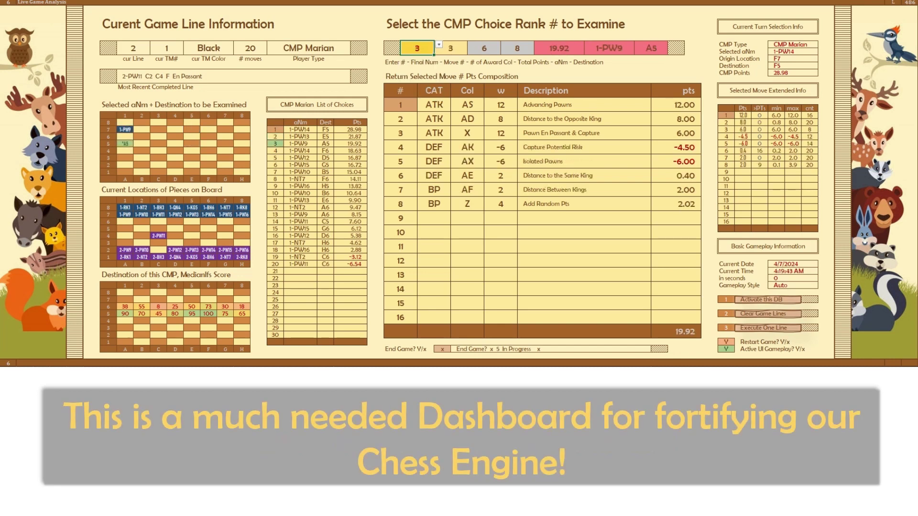
# - Choose a rank from the CMP Choice Rank list with Alt+Down, landing on 1-PW14 to F5 (28.98)
pyautogui.hotkey('alt', 'Down')
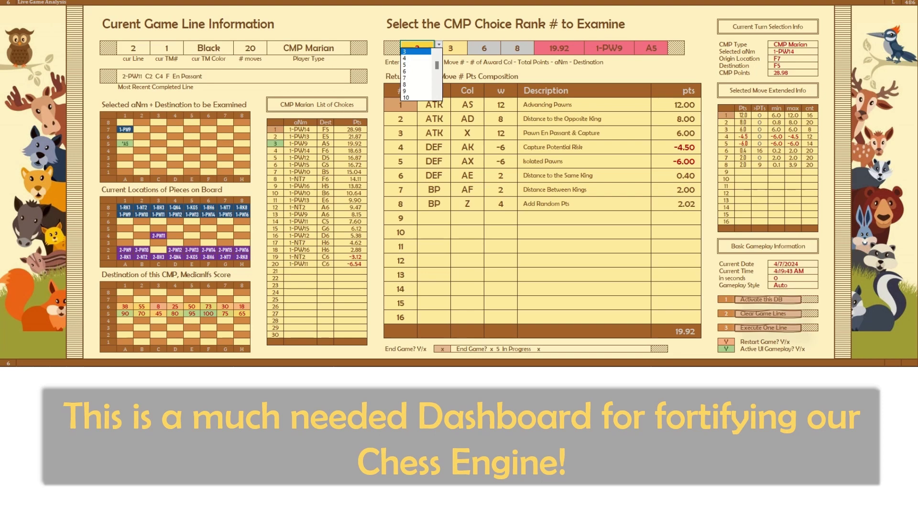
pyautogui.press('Return')
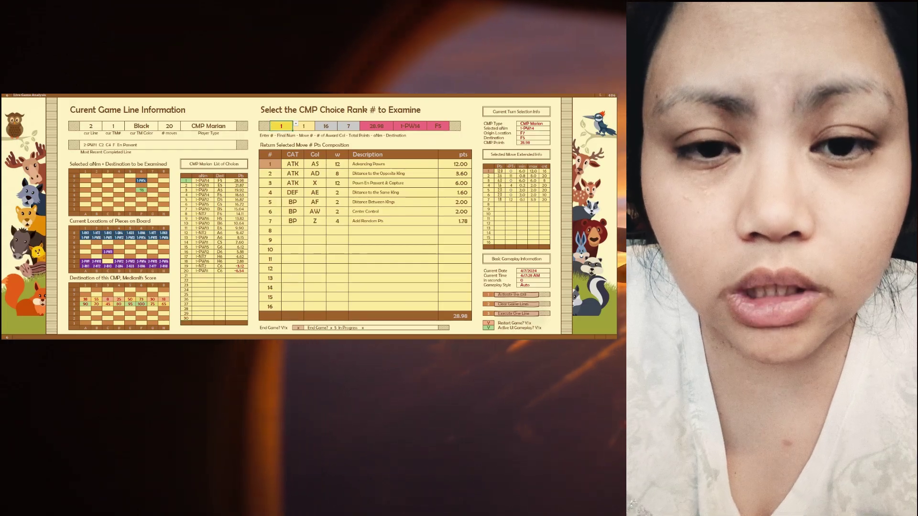
# - Move the CMP choice rank to 2 and then 3 using the keyboard dropdown
pyautogui.press('Down')
pyautogui.press('Return')
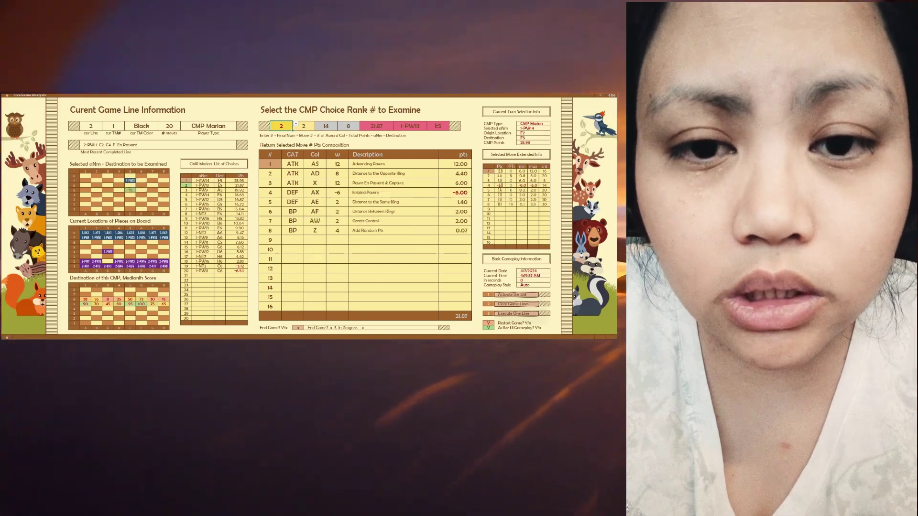
pyautogui.hotkey('alt', 'Down')
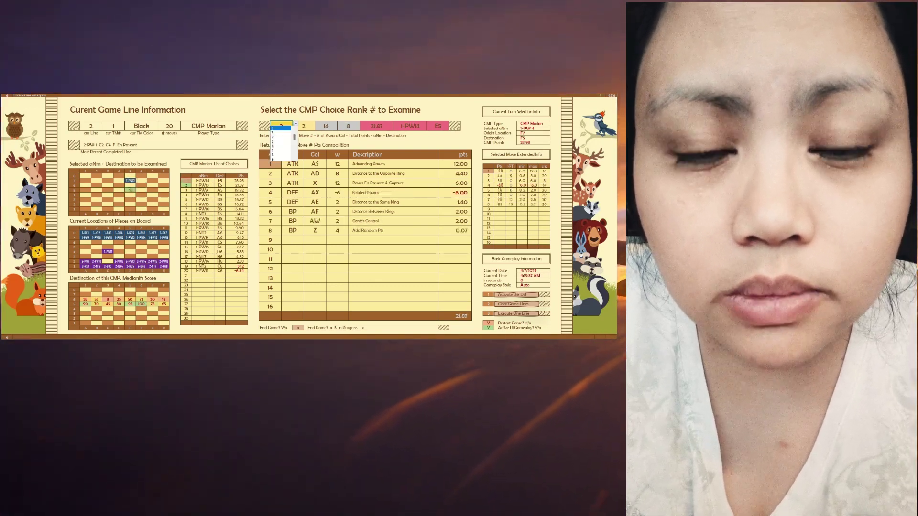
pyautogui.press('Down')
pyautogui.press('Return')
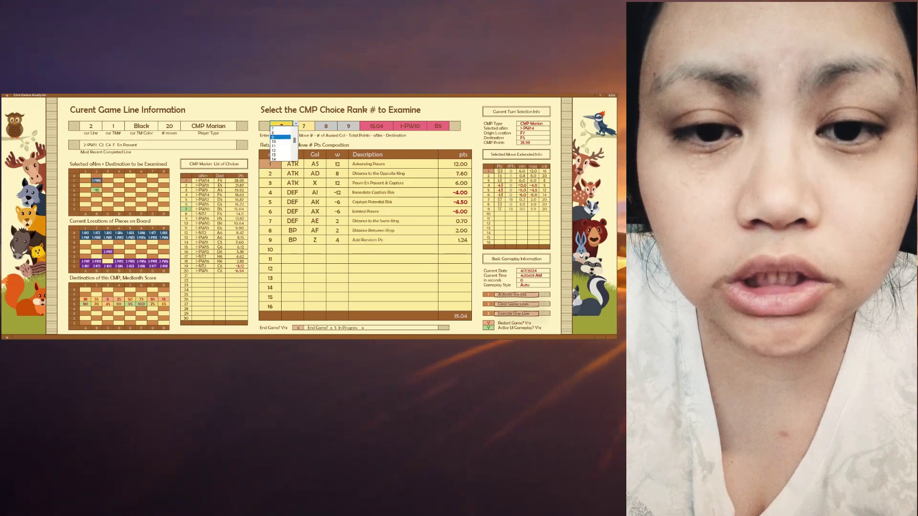
# - Choose ranks 8 and 9, showing 1-PW16 to H5 totalling 13.82
pyautogui.click(276, 144)
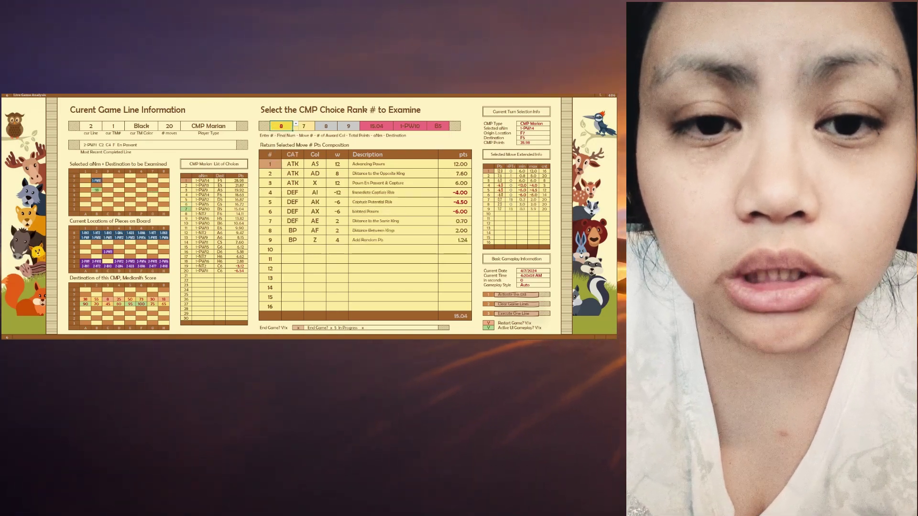
pyautogui.click(289, 127)
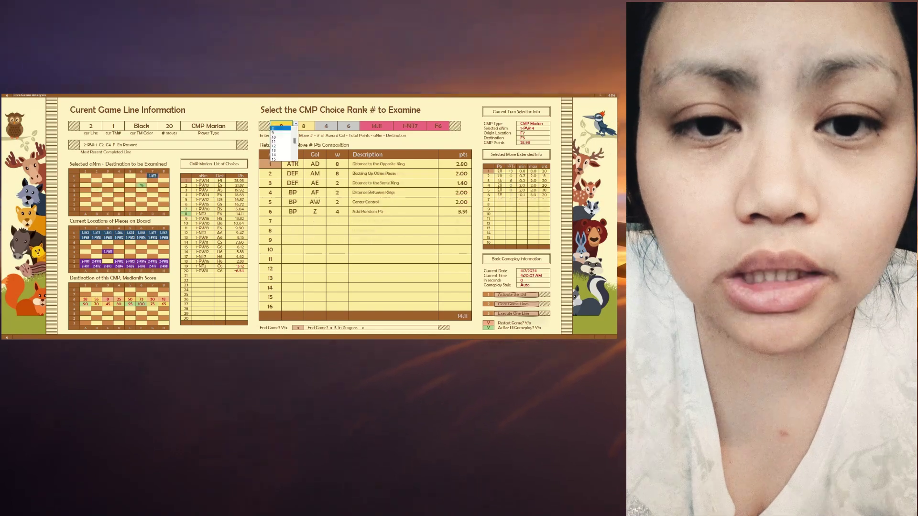
pyautogui.click(276, 133)
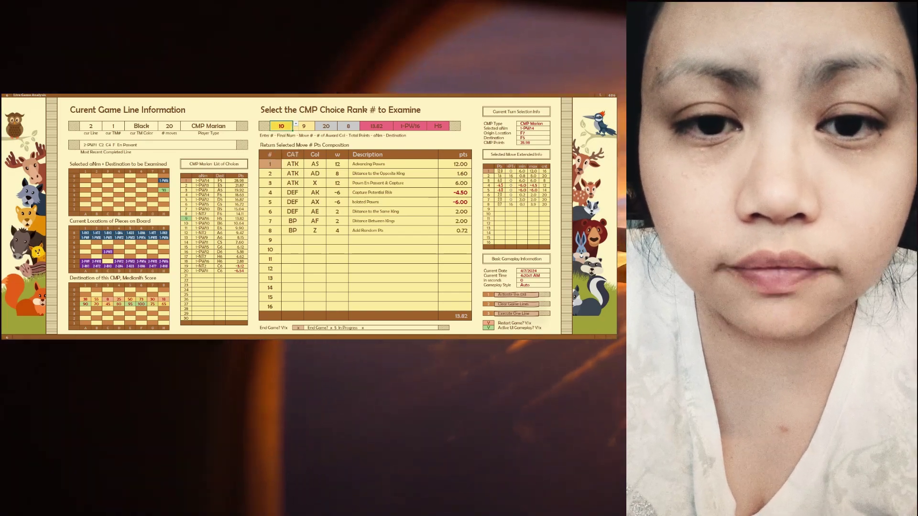
# - Pick CMP choice rank 11, then enter ranks 1 through 4 one after another
pyautogui.click(295, 127)
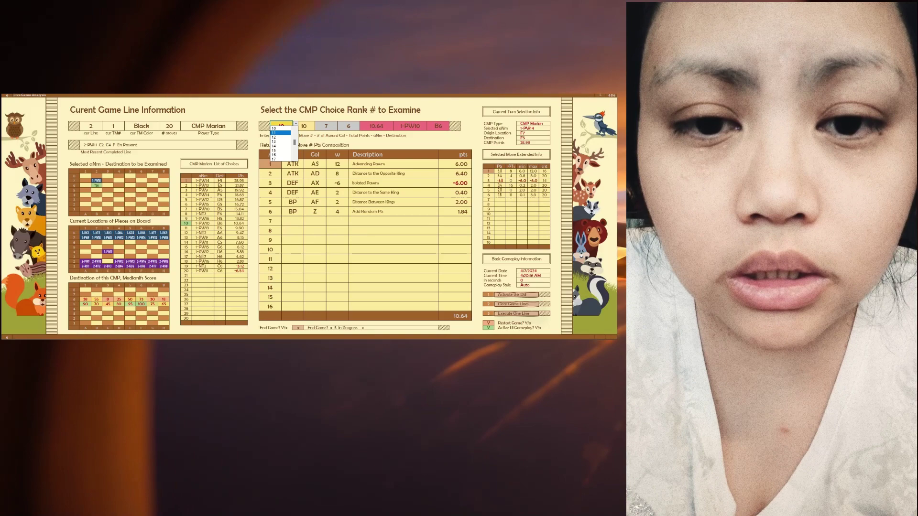
pyautogui.click(283, 143)
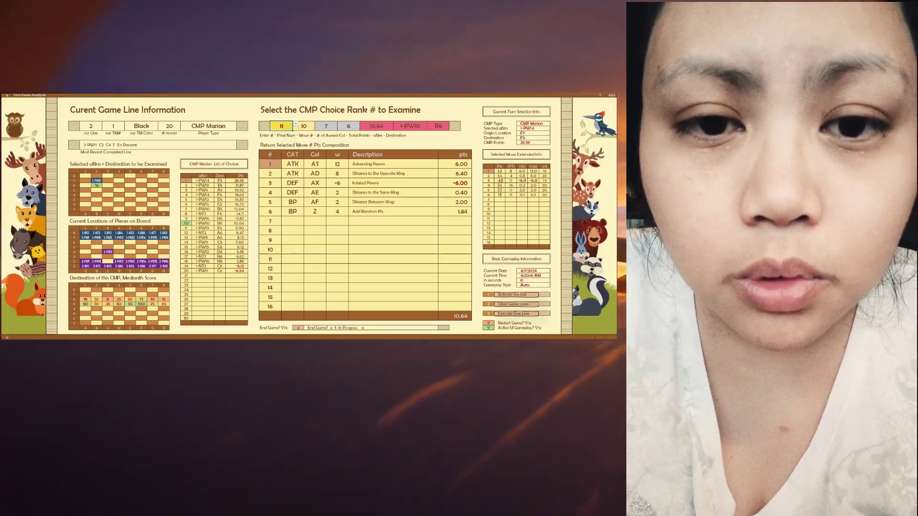
pyautogui.press('Return')
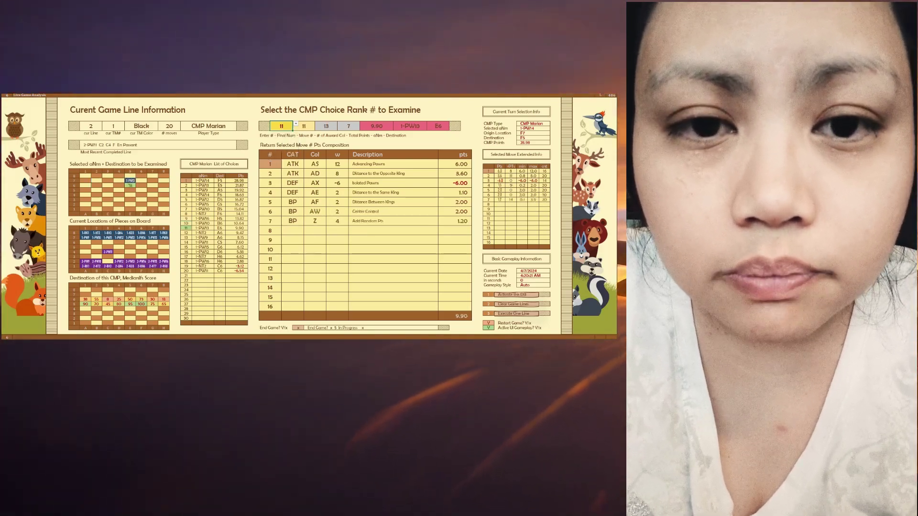
pyautogui.write('1')
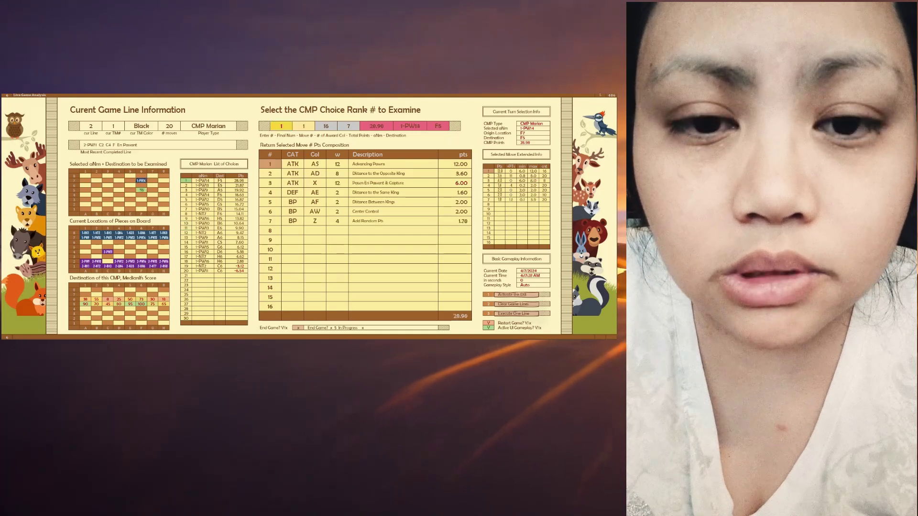
pyautogui.press('Return')
pyautogui.write('2')
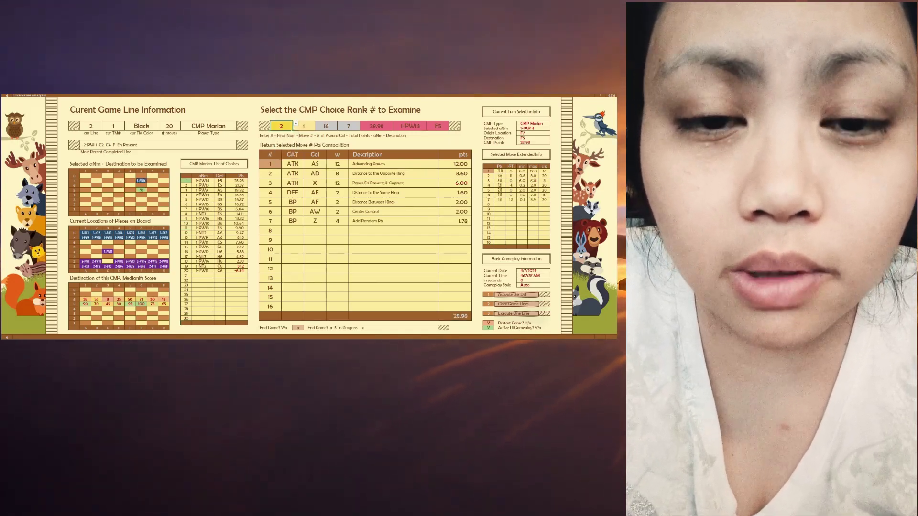
pyautogui.press('Return')
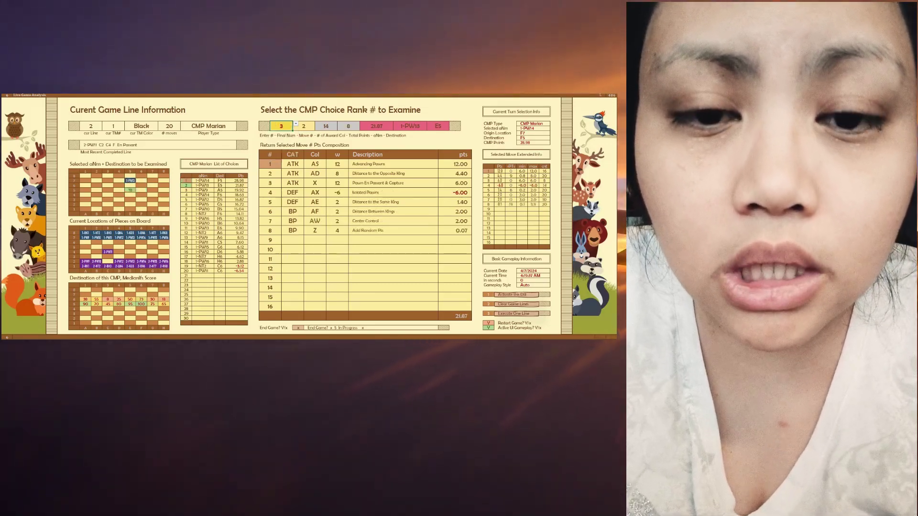
pyautogui.write('3')
pyautogui.press('Return')
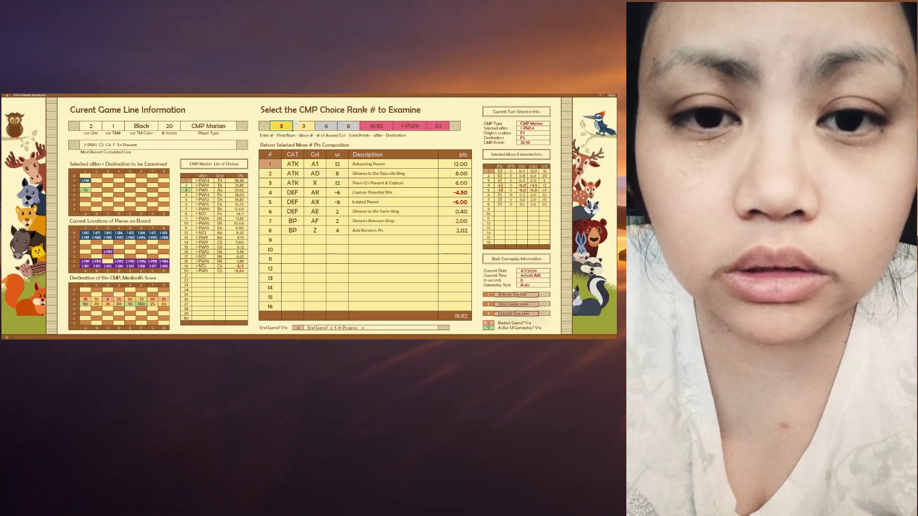
pyautogui.write('4')
pyautogui.press('Return')
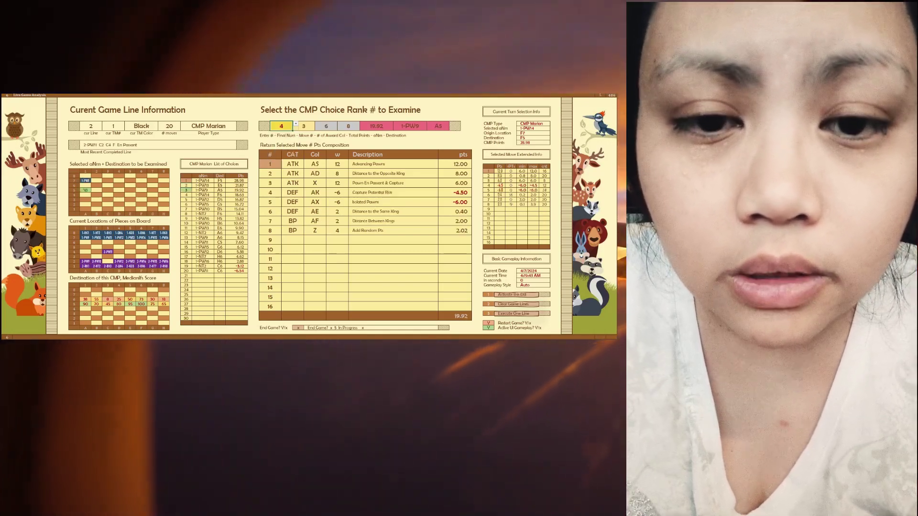
# - Select ranks 5 through 8 from the dropdown, ending on 1-PW10 to B5 (15.04)
pyautogui.click(293, 127)
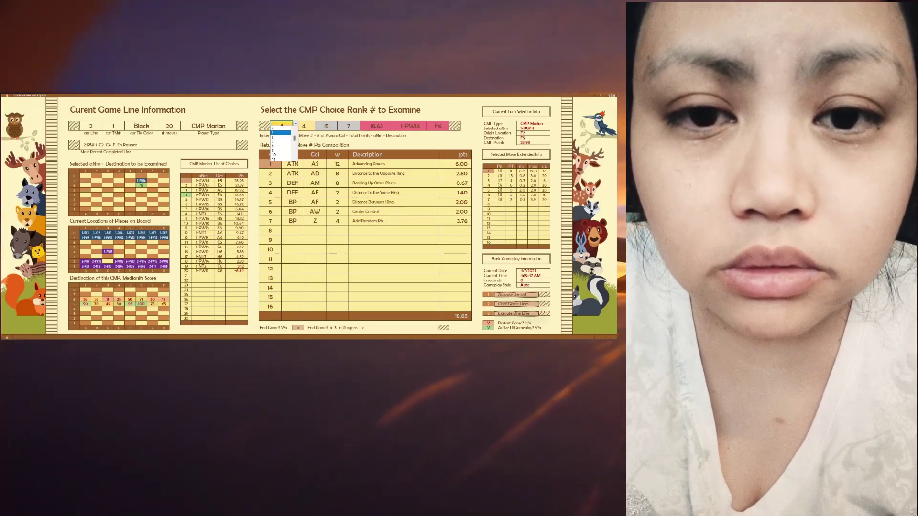
pyautogui.click(280, 147)
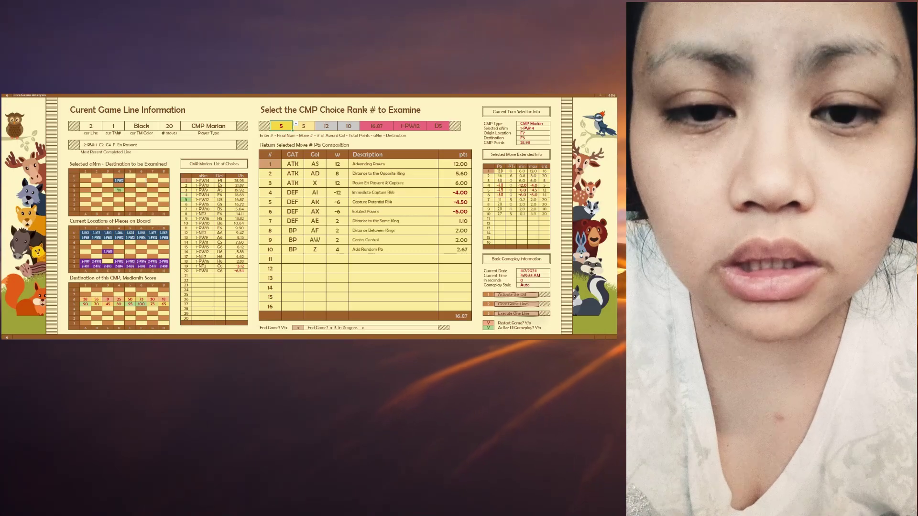
pyautogui.click(293, 126)
pyautogui.click(280, 150)
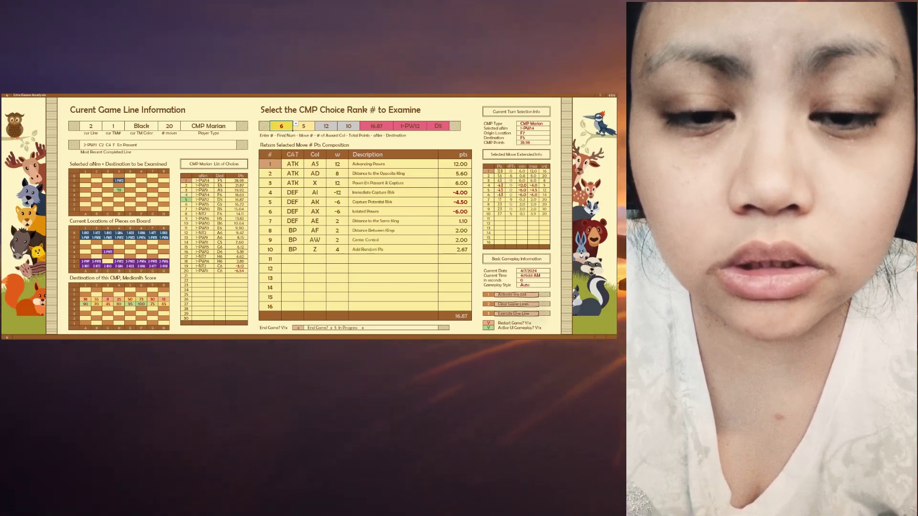
pyautogui.click(293, 126)
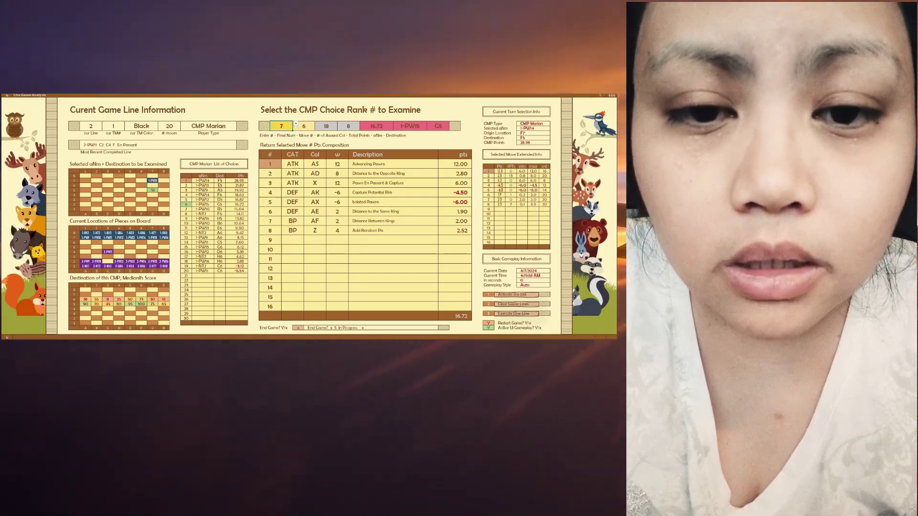
pyautogui.click(293, 127)
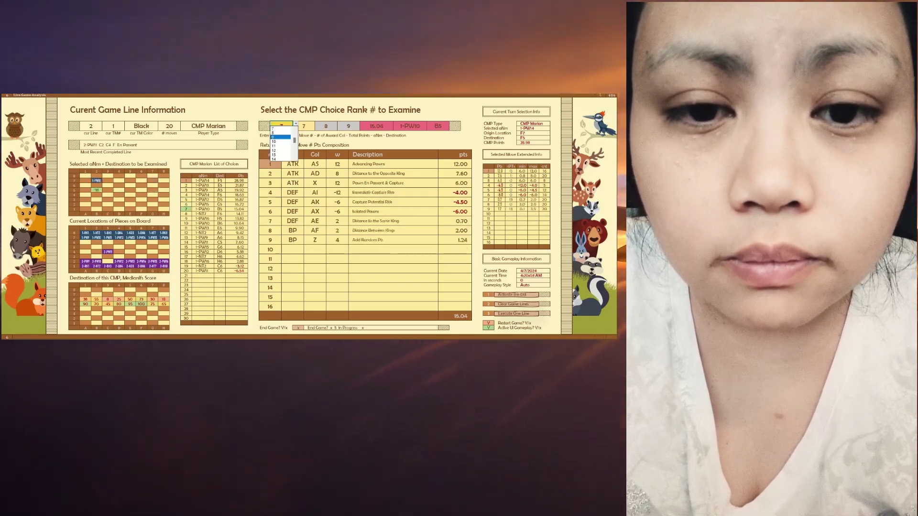
pyautogui.click(276, 137)
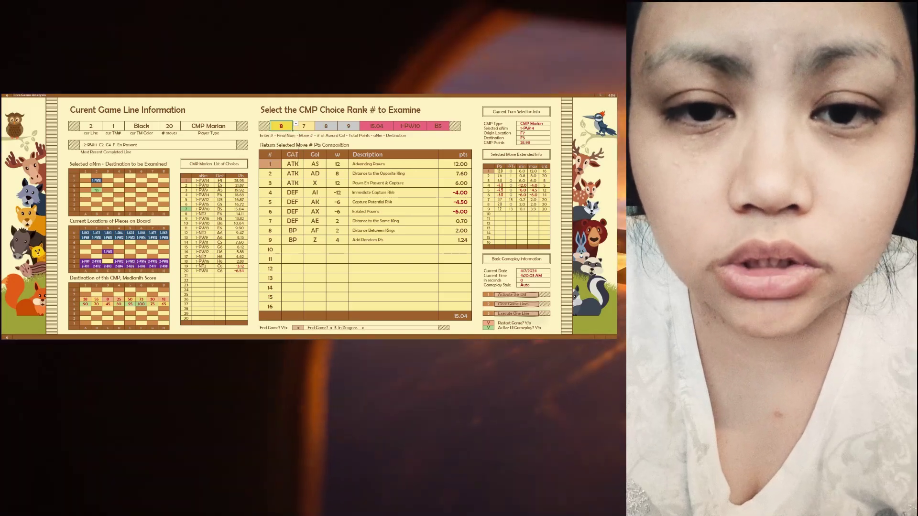